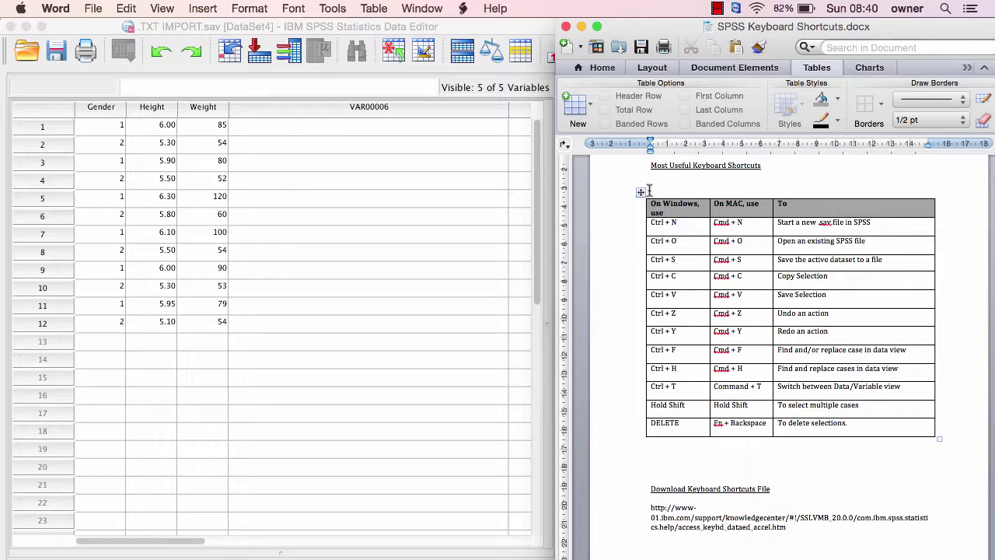
Create a blank new dataset with Cmd+N, then close it.
{"action": "left_click", "coordinate": [296, 213]}
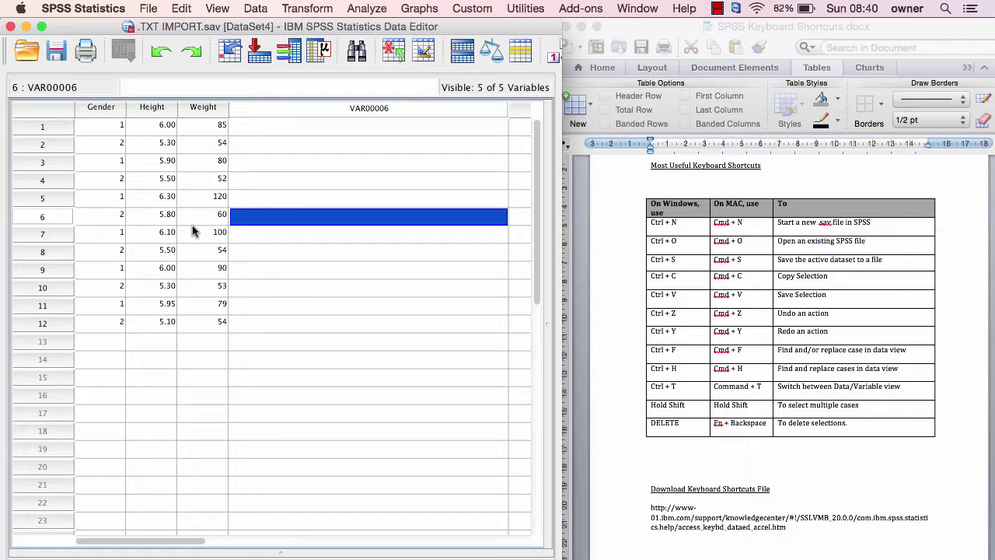
{"action": "key", "text": "super+n"}
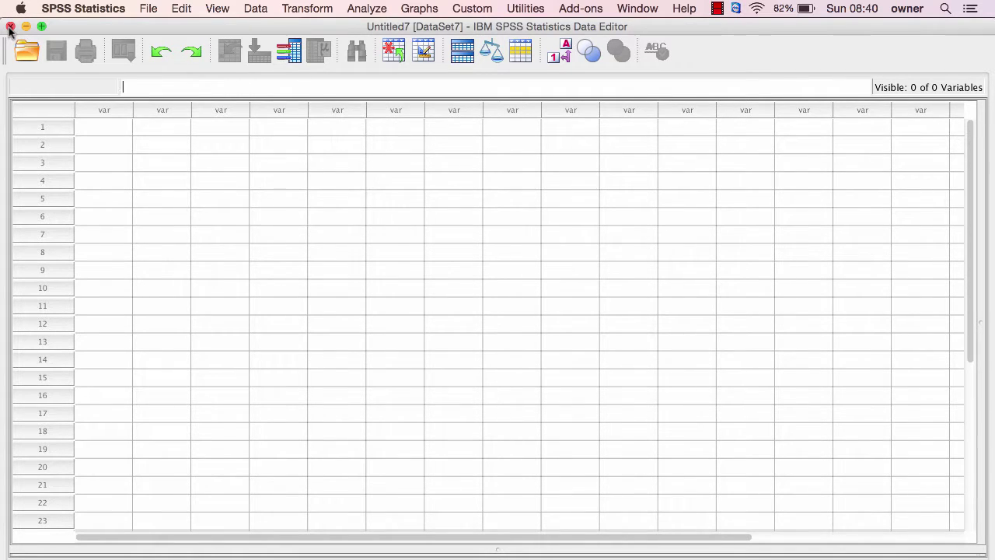
{"action": "left_click", "coordinate": [10, 27]}
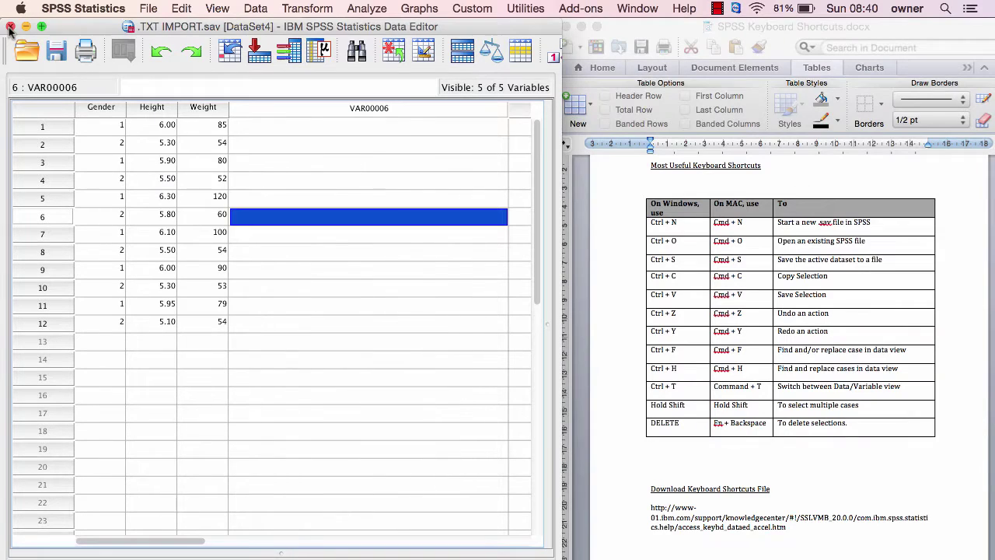
Cancel the Open Data dialog without opening a file, then save the imported dataset with Cmd+S.
{"action": "key", "text": "super+o"}
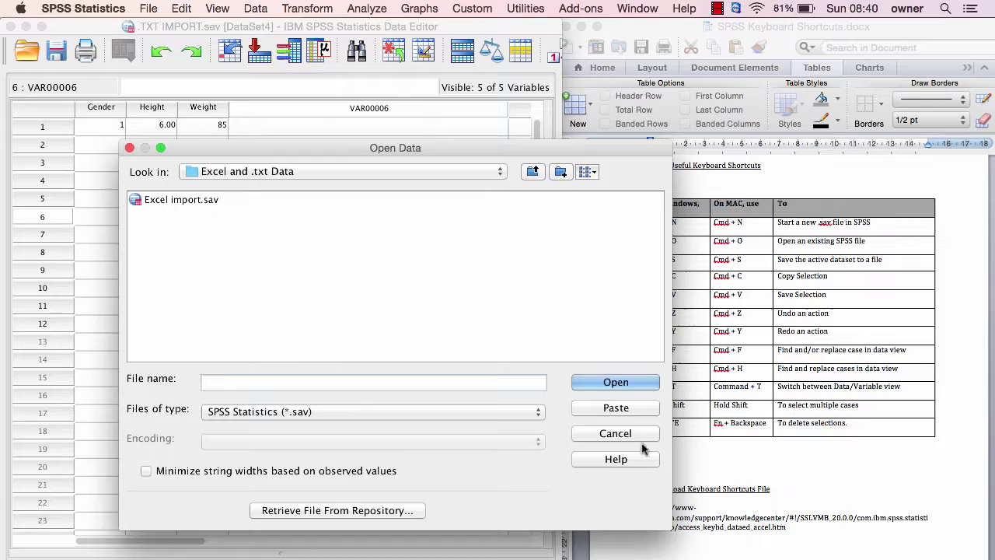
{"action": "left_click", "coordinate": [613, 435]}
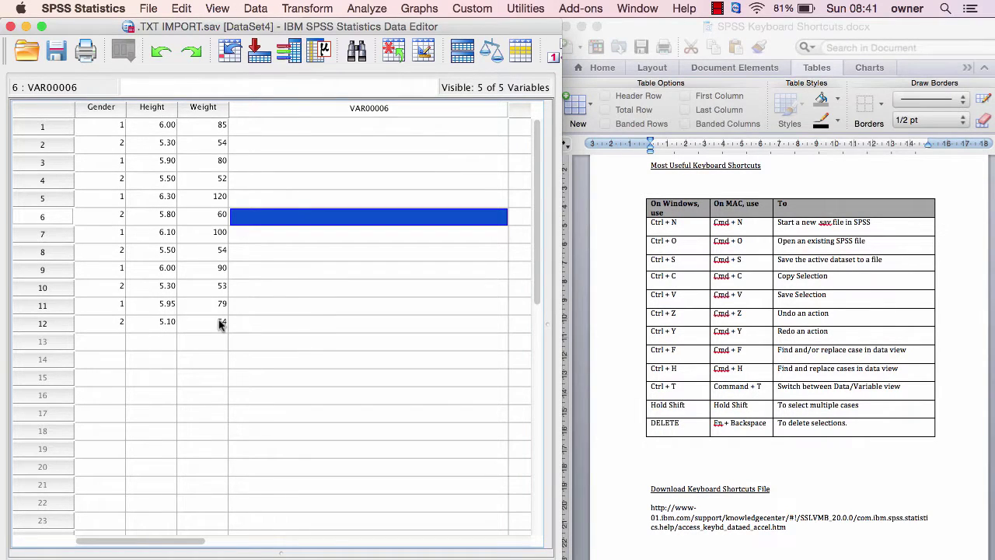
{"action": "key", "text": "super+s"}
{"action": "key", "text": "super+s"}
{"action": "key", "text": "super+t"}
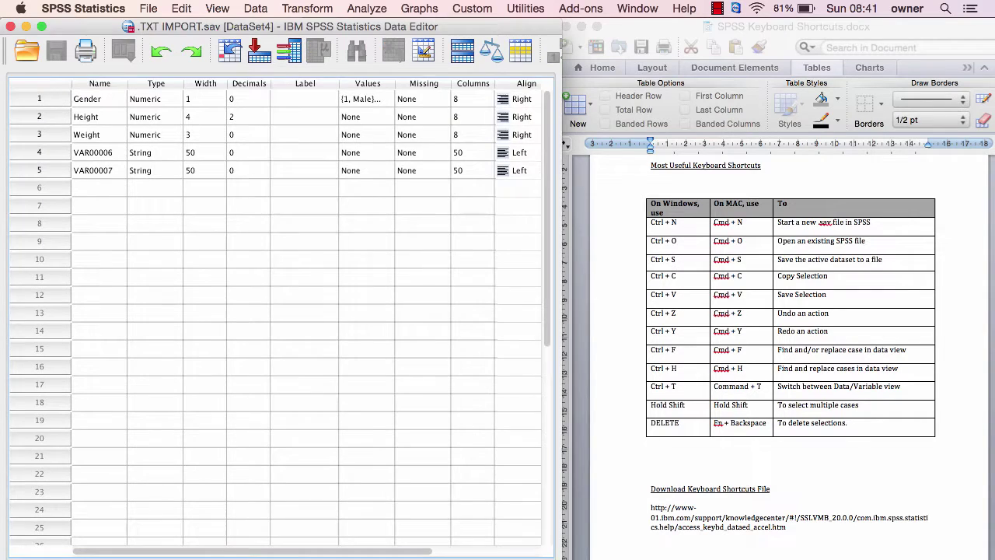
{"action": "left_click", "coordinate": [39, 152]}
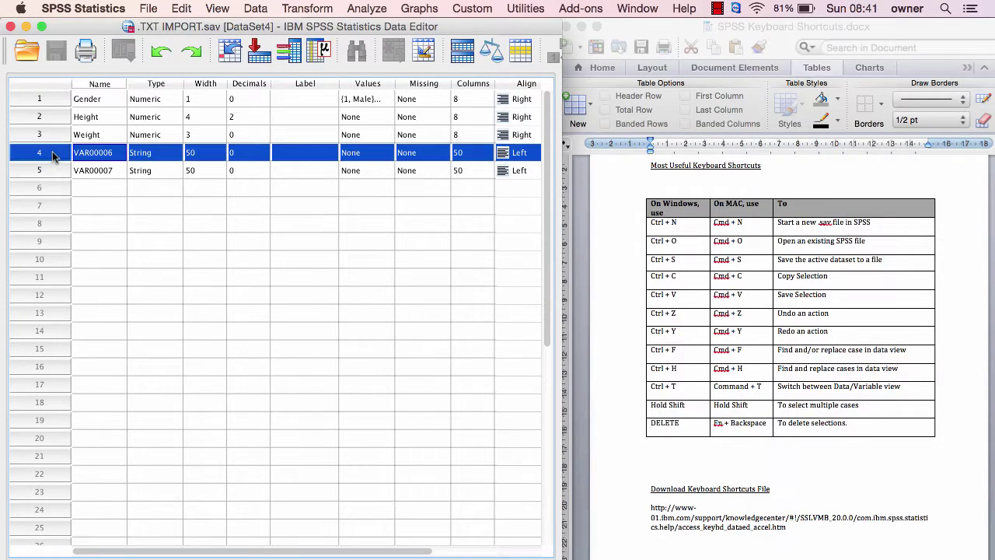
{"action": "left_click", "coordinate": [48, 192]}
{"action": "key", "text": "super+v"}
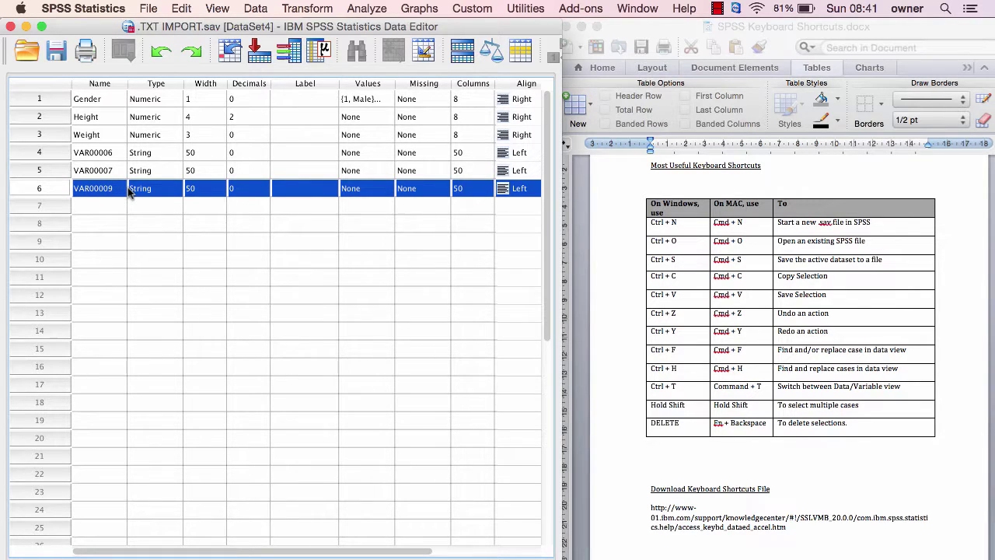
{"action": "key", "text": "Delete"}
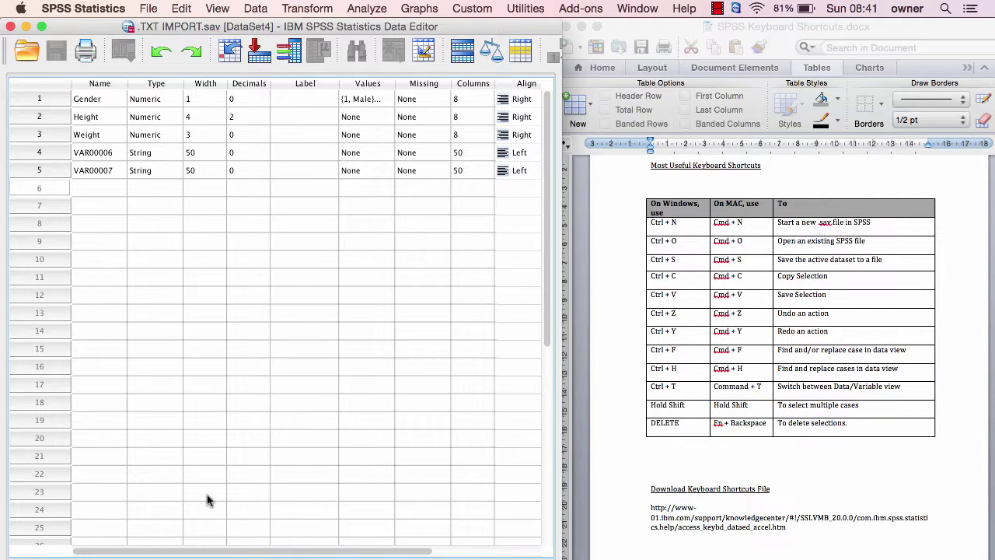
{"action": "key", "text": "super+v"}
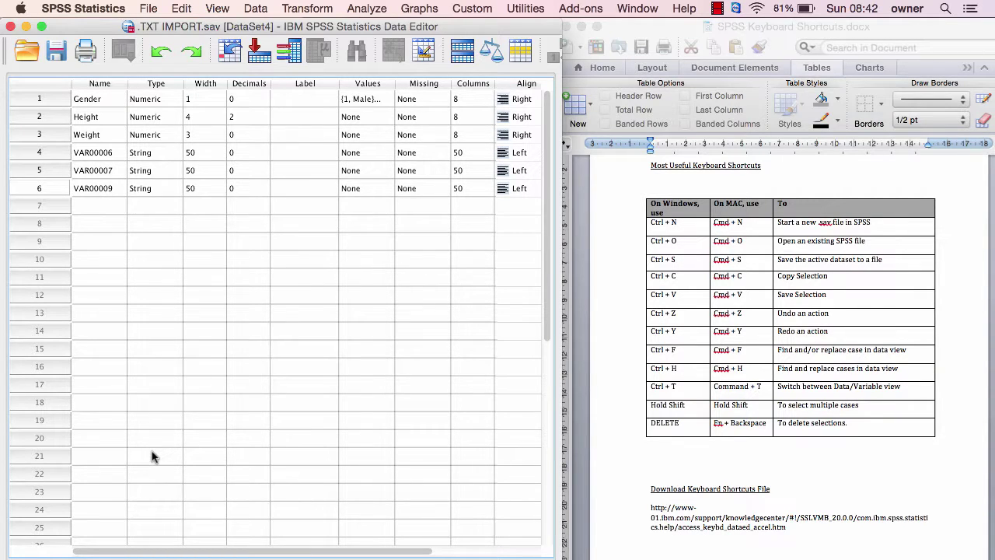
{"action": "key", "text": "super+z"}
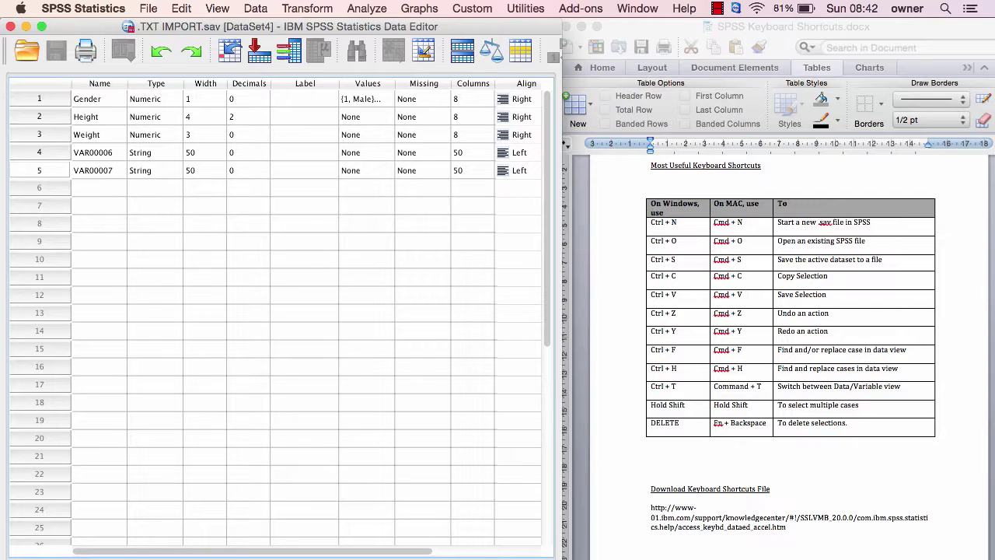
{"action": "key", "text": "super+t"}
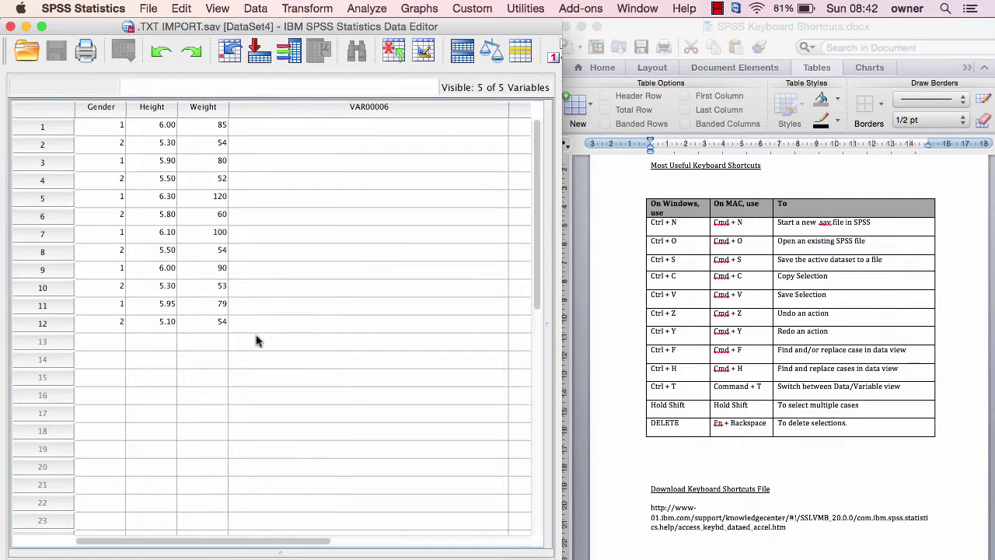
{"action": "left_click", "coordinate": [196, 109]}
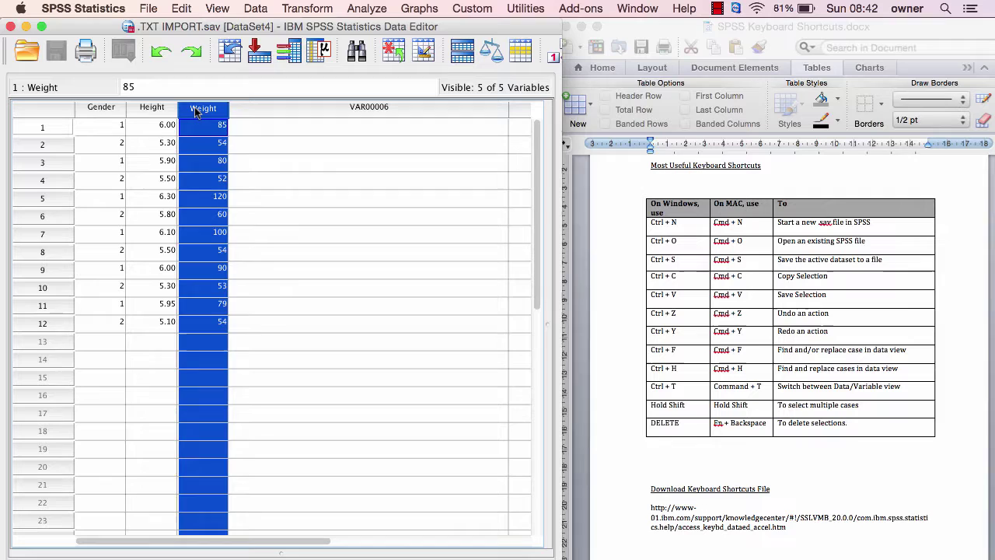
{"action": "key", "text": "Delete"}
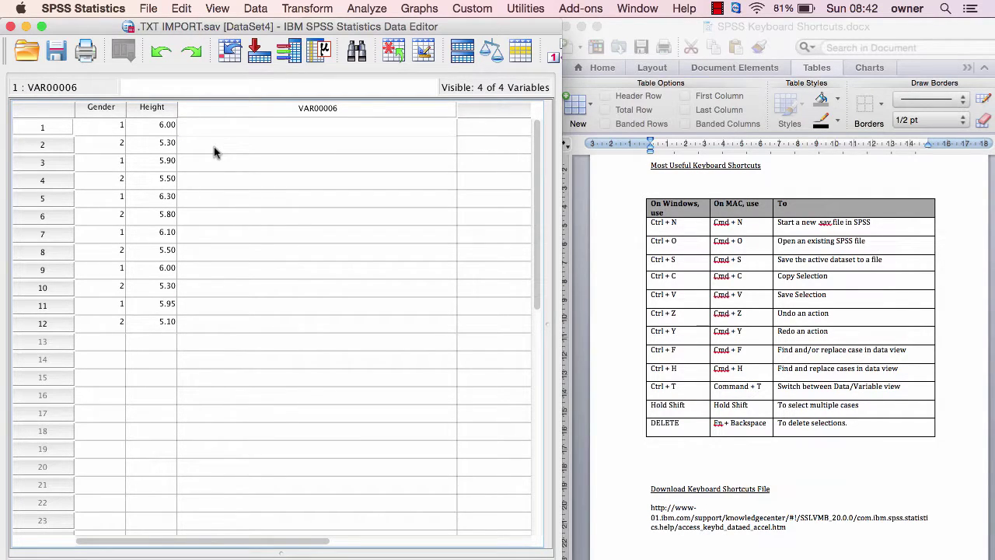
{"action": "key", "text": "super+z"}
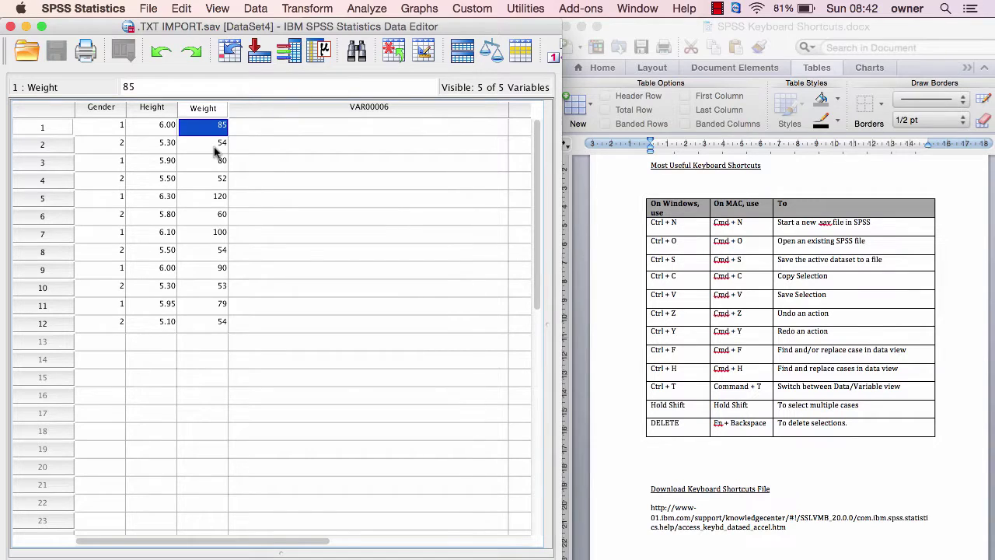
{"action": "key", "text": "super+y"}
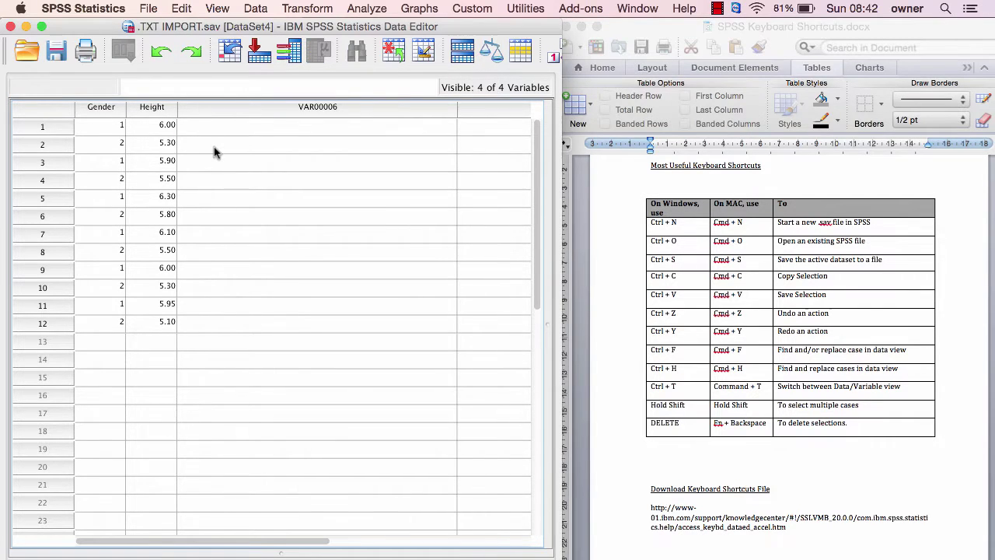
{"action": "key", "text": "super+z"}
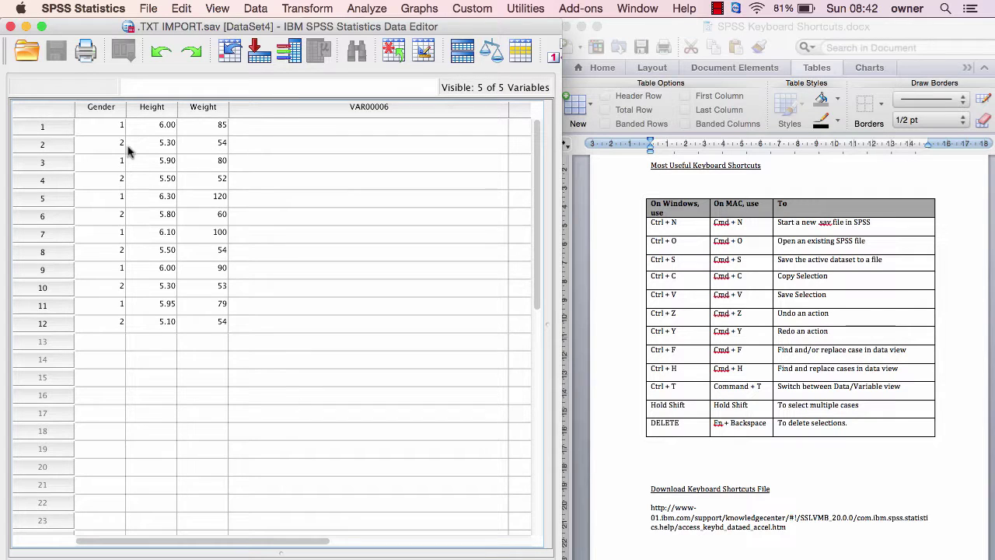
Open Find and Replace on the Height column and move the dialog aside.
{"action": "left_click", "coordinate": [147, 182]}
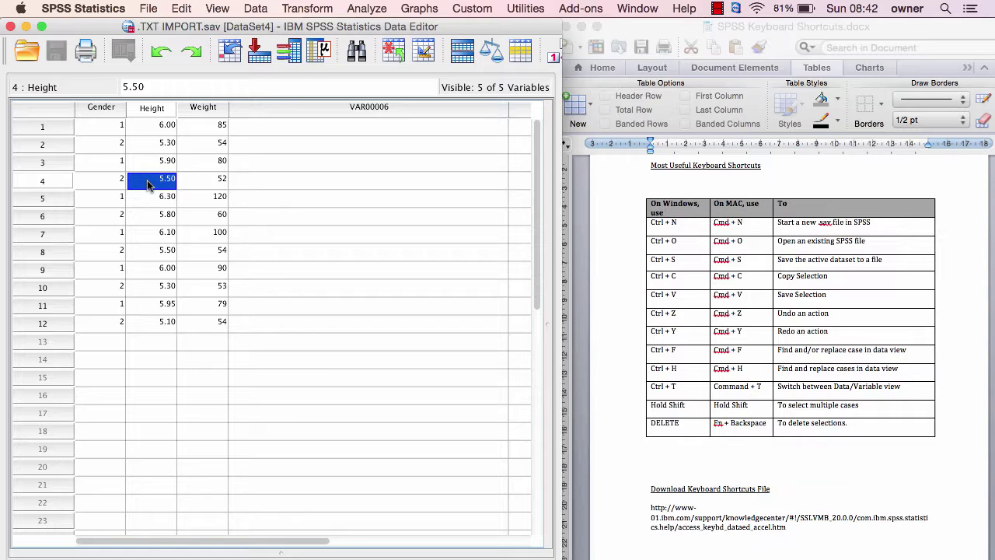
{"action": "key", "text": "super+f"}
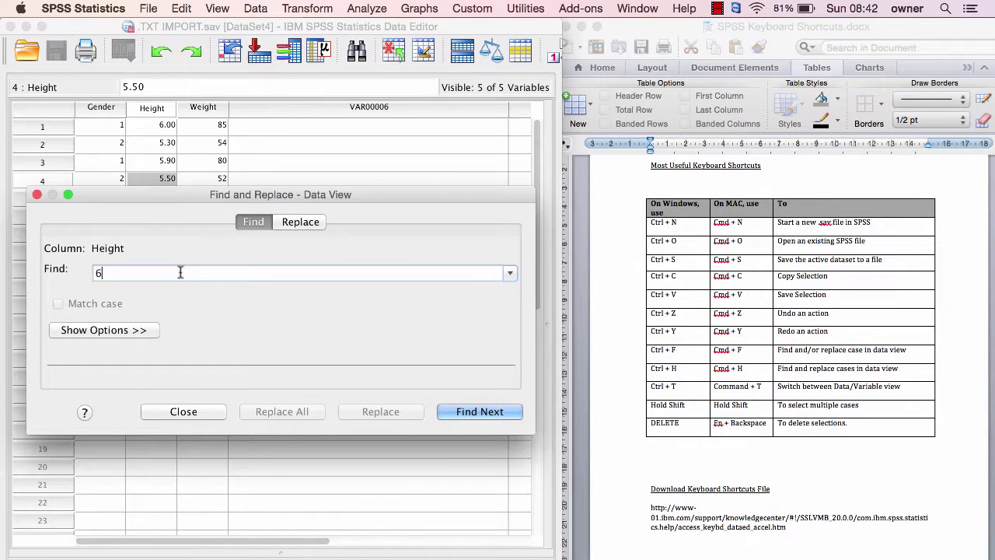
{"action": "left_click", "coordinate": [288, 222]}
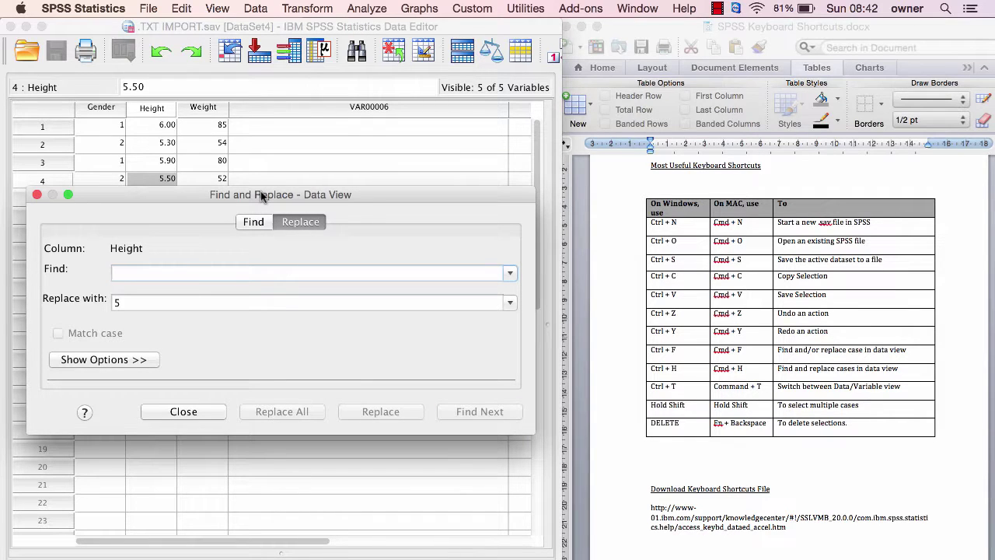
{"action": "left_click_drag", "start_coordinate": [261, 193], "coordinate": [454, 186]}
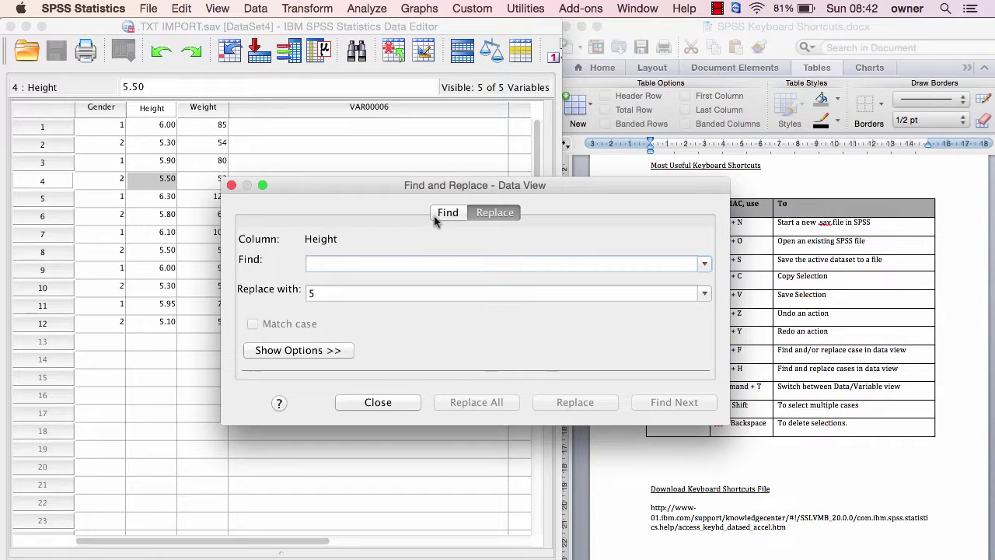
Set Find to 6 and Replace with to 5, then locate the first 6.00.
{"action": "left_click", "coordinate": [448, 213]}
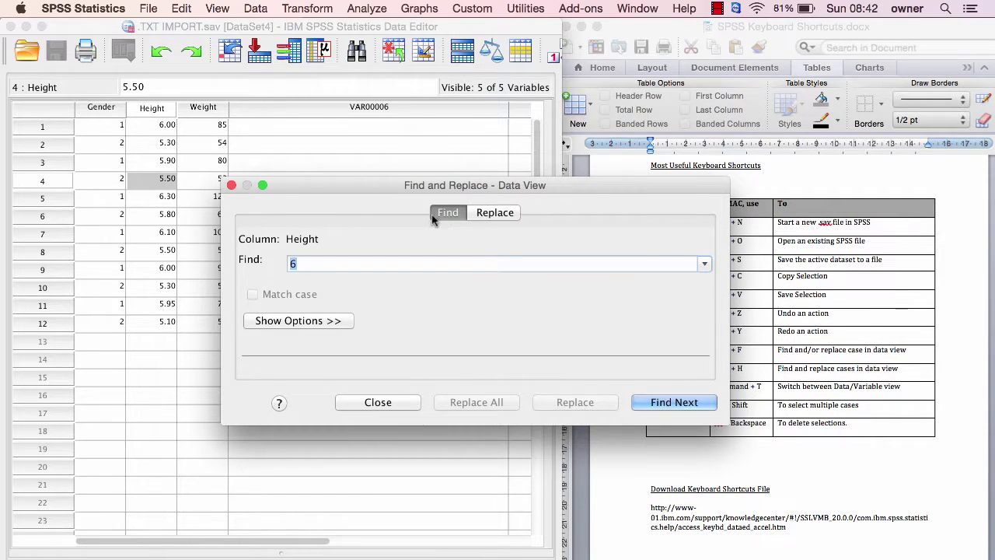
{"action": "left_click", "coordinate": [489, 214]}
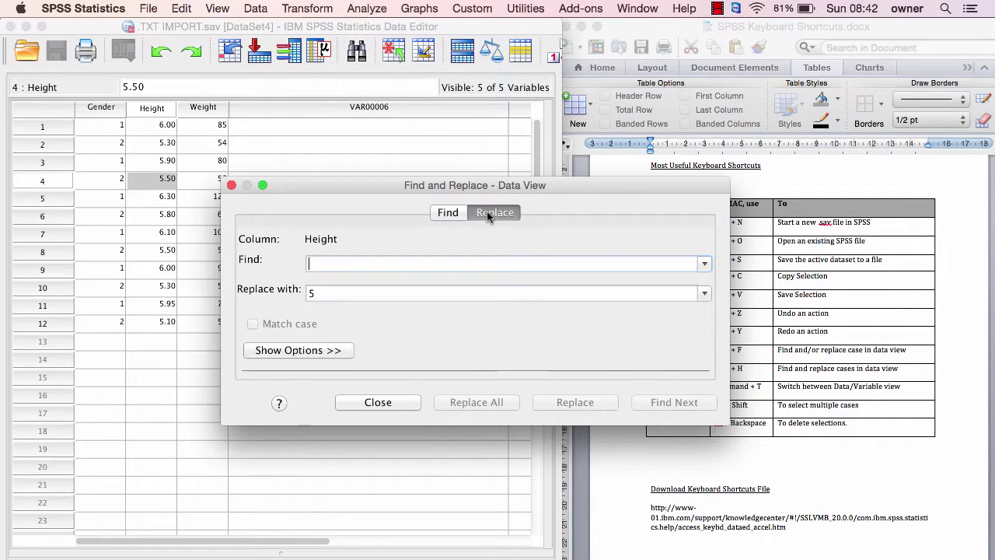
{"action": "type", "text": "6"}
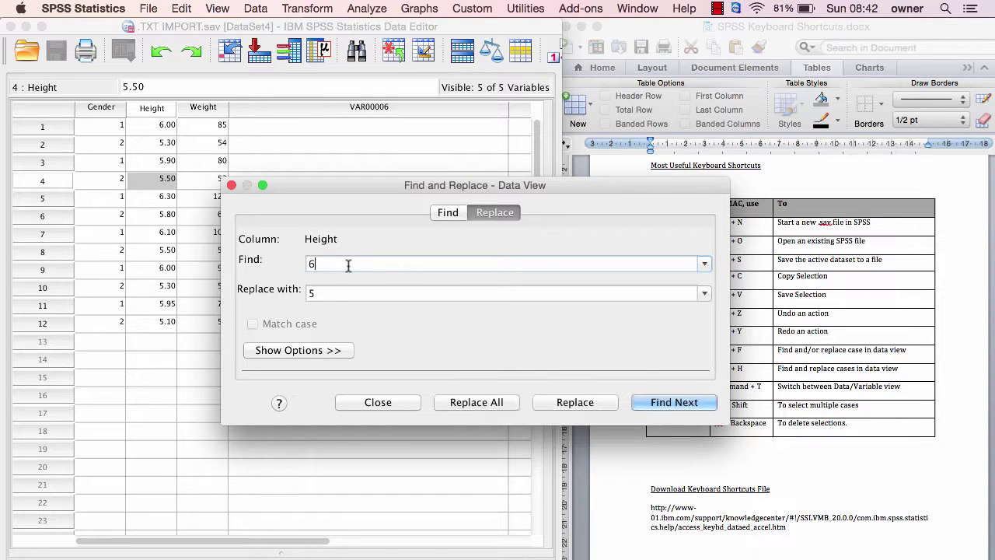
{"action": "double_click", "coordinate": [325, 295]}
{"action": "left_click", "coordinate": [324, 295]}
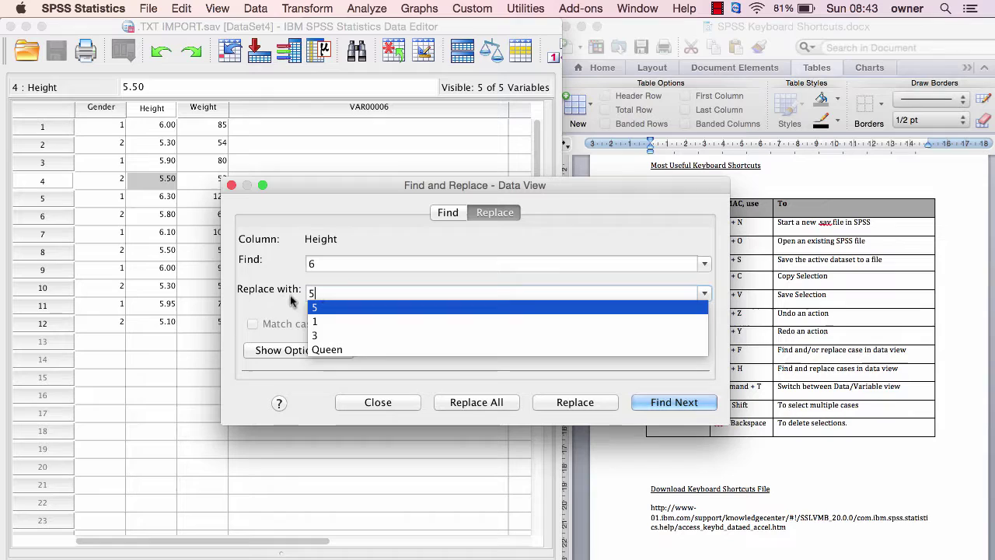
{"action": "left_click", "coordinate": [286, 302]}
{"action": "left_click", "coordinate": [565, 404]}
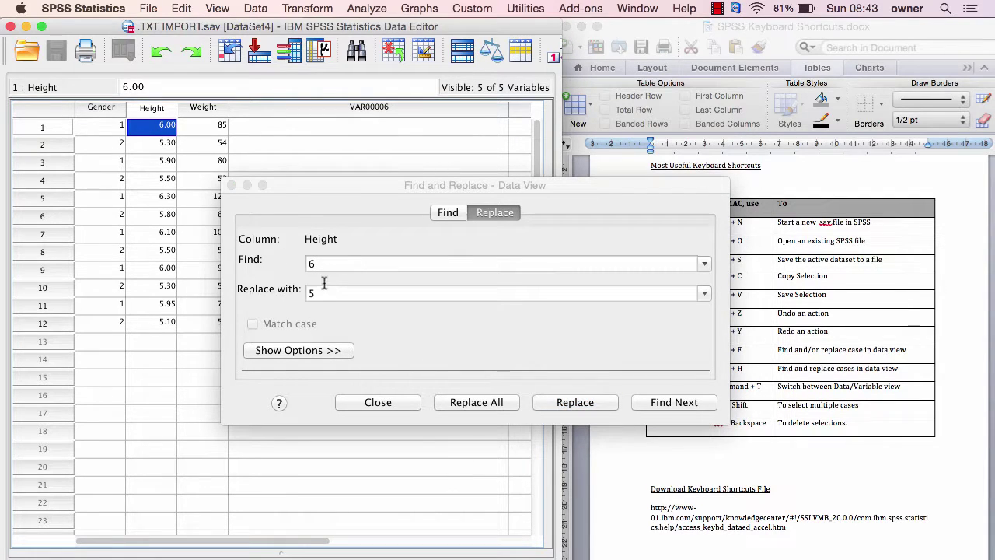
Replace case 1's Height 6.00 with 5.00, dismiss the not-found alert, and close the dialog.
{"action": "left_click", "coordinate": [571, 406]}
{"action": "left_click", "coordinate": [571, 406]}
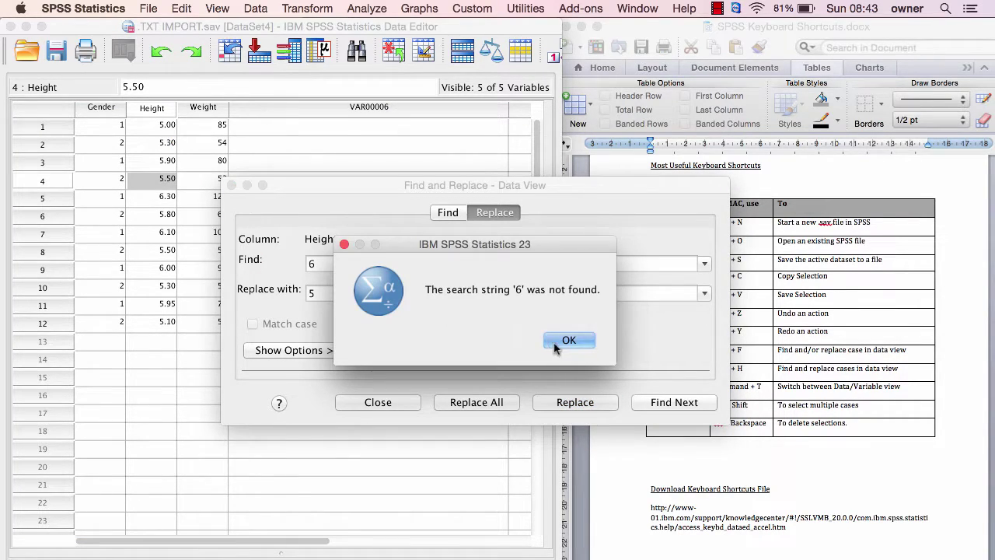
{"action": "left_click", "coordinate": [565, 340]}
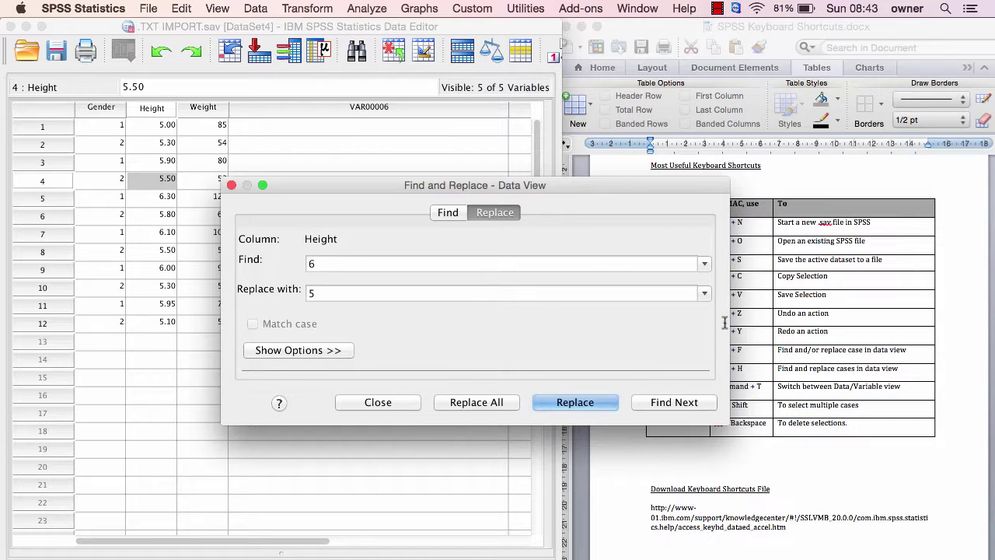
{"action": "left_click", "coordinate": [230, 185]}
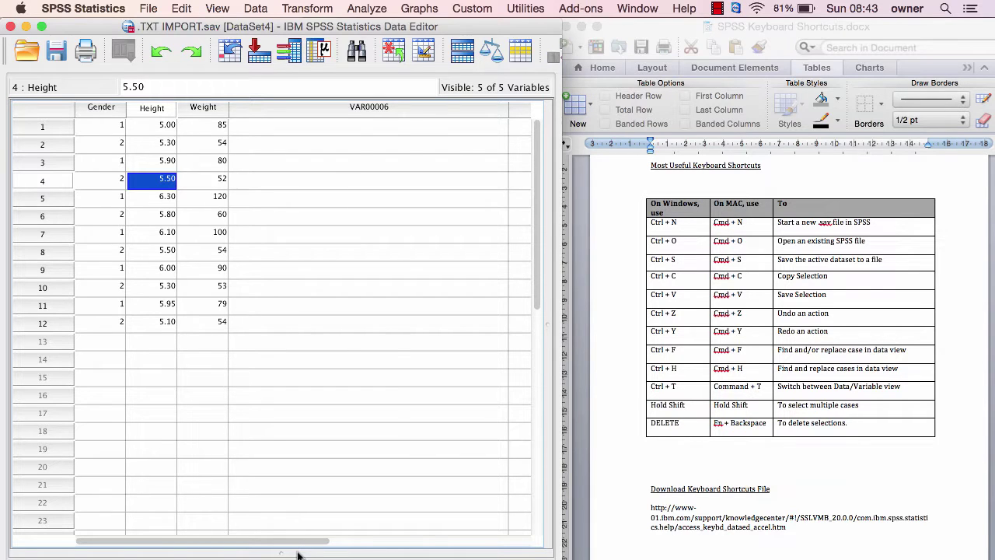
{"action": "key", "text": "super+t"}
{"action": "key", "text": "super+t"}
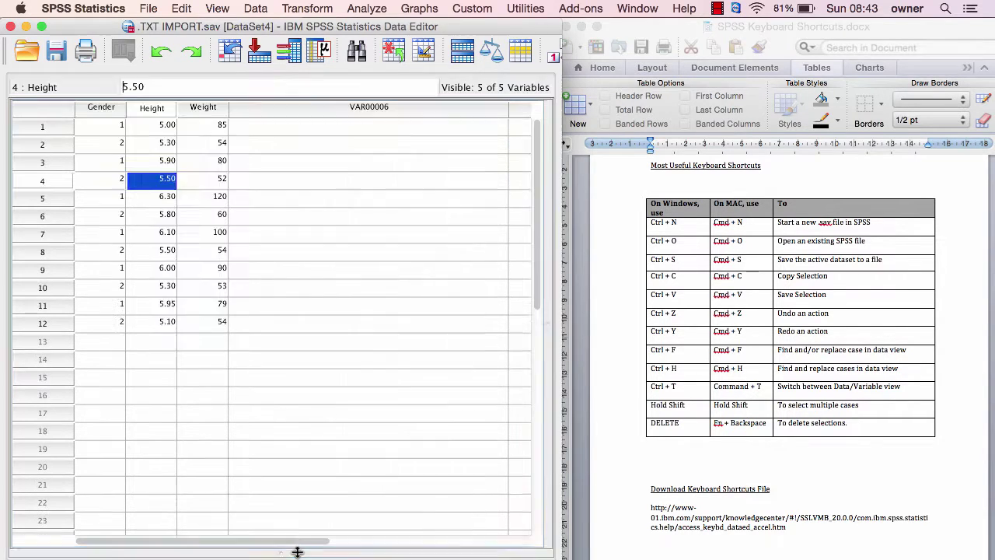
{"action": "key", "text": "super+t"}
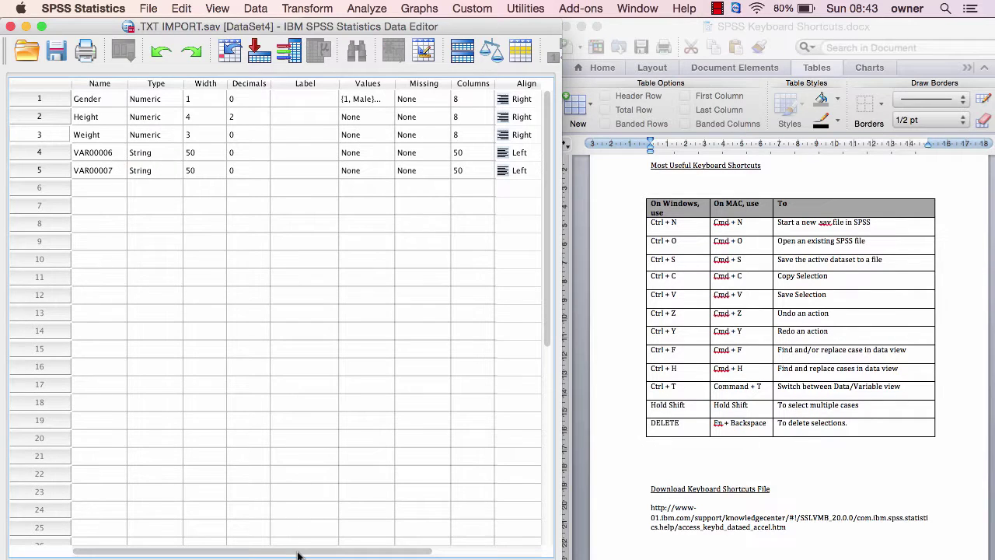
{"action": "key", "text": "super+t"}
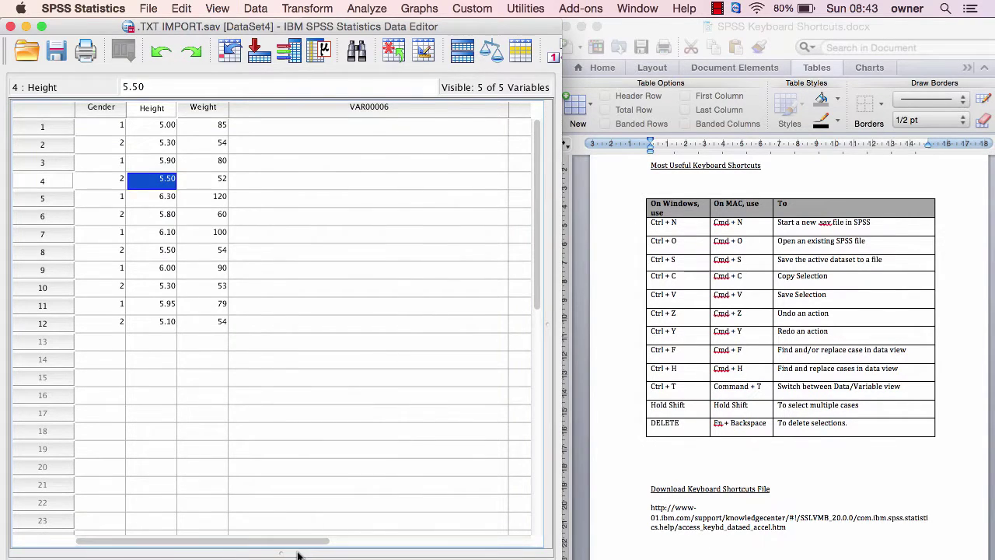
{"action": "key", "text": "super+t"}
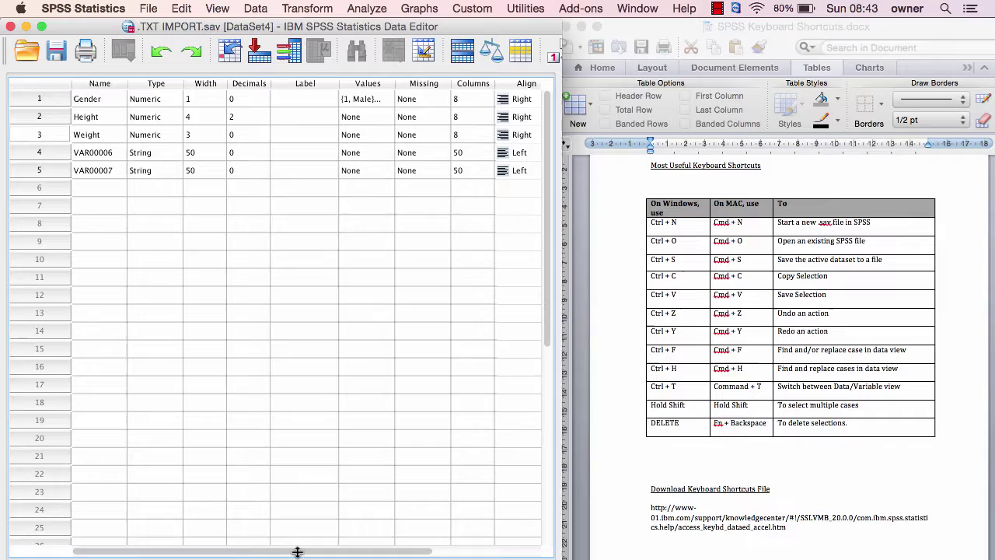
{"action": "key", "text": "super+t"}
{"action": "key", "text": "super+t"}
{"action": "key", "text": "super+t"}
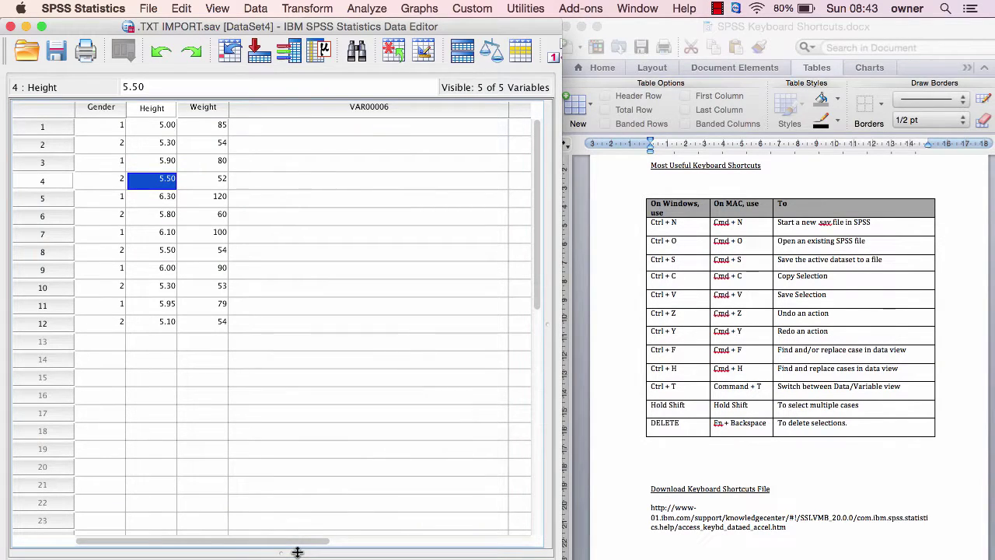
{"action": "left_click", "coordinate": [98, 131]}
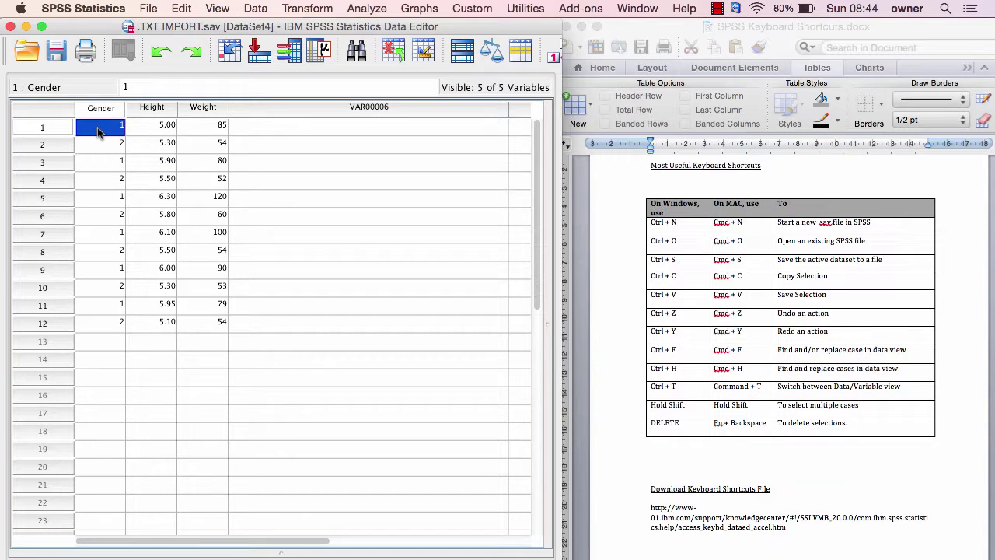
{"action": "left_click_drag", "start_coordinate": [98, 131], "coordinate": [238, 328]}
{"action": "left_click", "coordinate": [174, 301]}
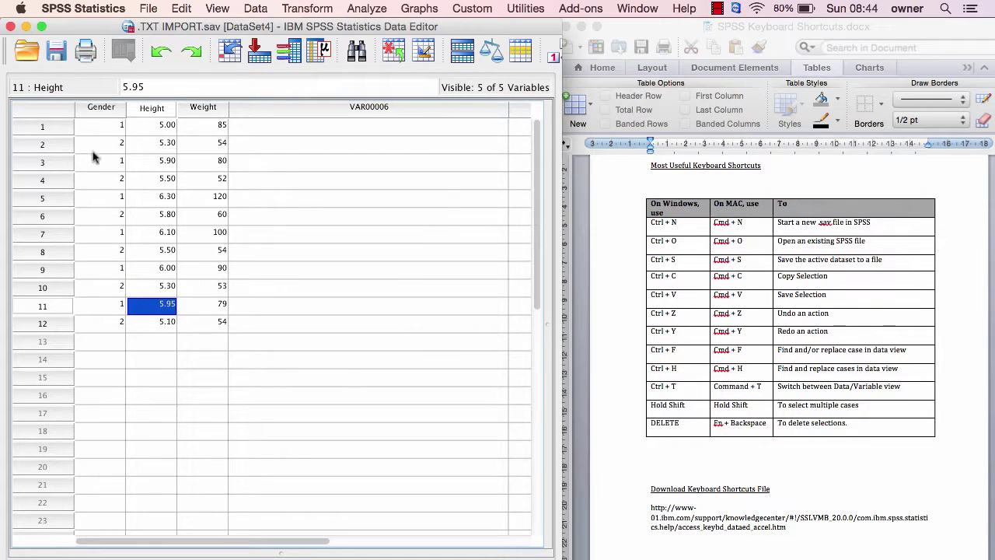
{"action": "left_click", "coordinate": [96, 132]}
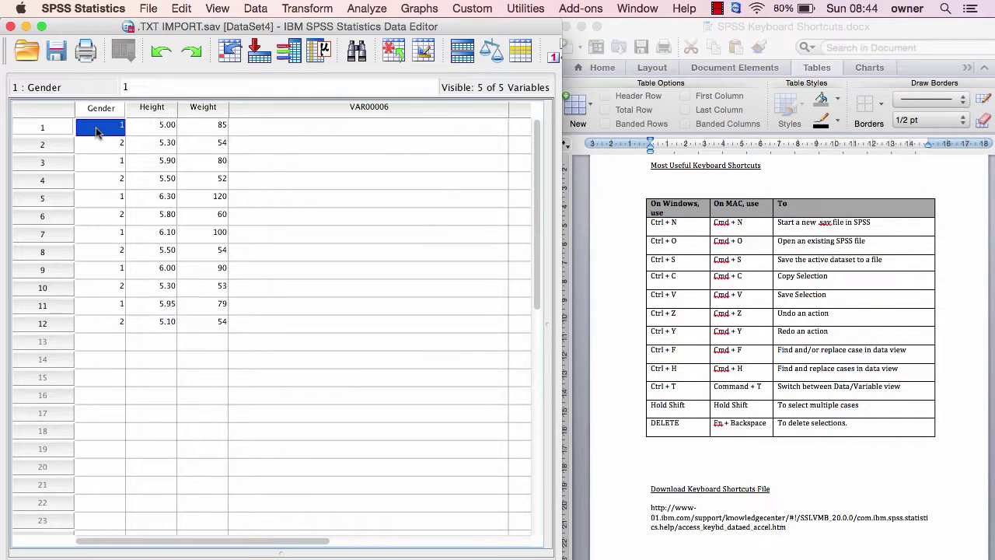
{"action": "left_click", "coordinate": [217, 320], "text": "shift"}
{"action": "left_click", "coordinate": [251, 274]}
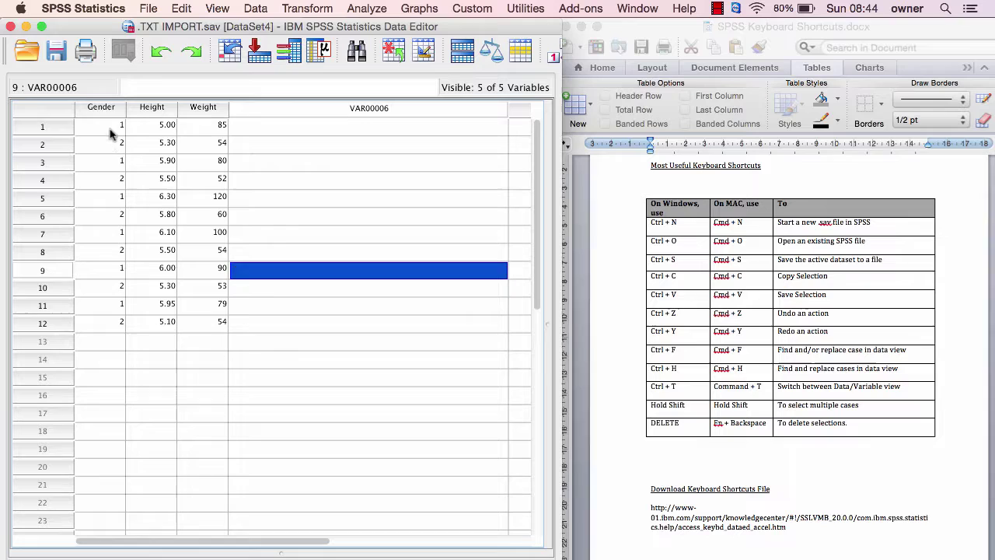
{"action": "left_click", "coordinate": [113, 131]}
{"action": "left_click", "coordinate": [207, 322], "text": "shift"}
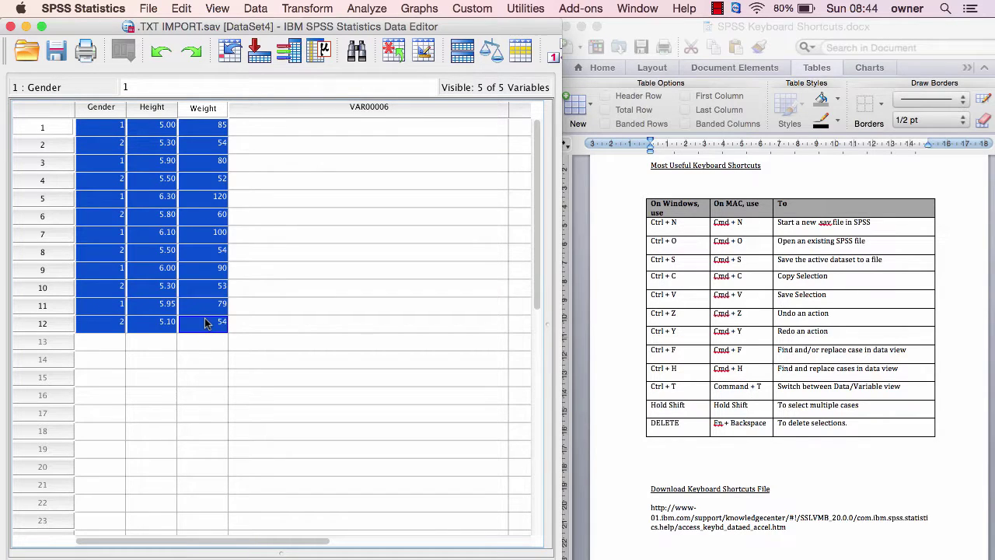
{"action": "left_click", "coordinate": [256, 304]}
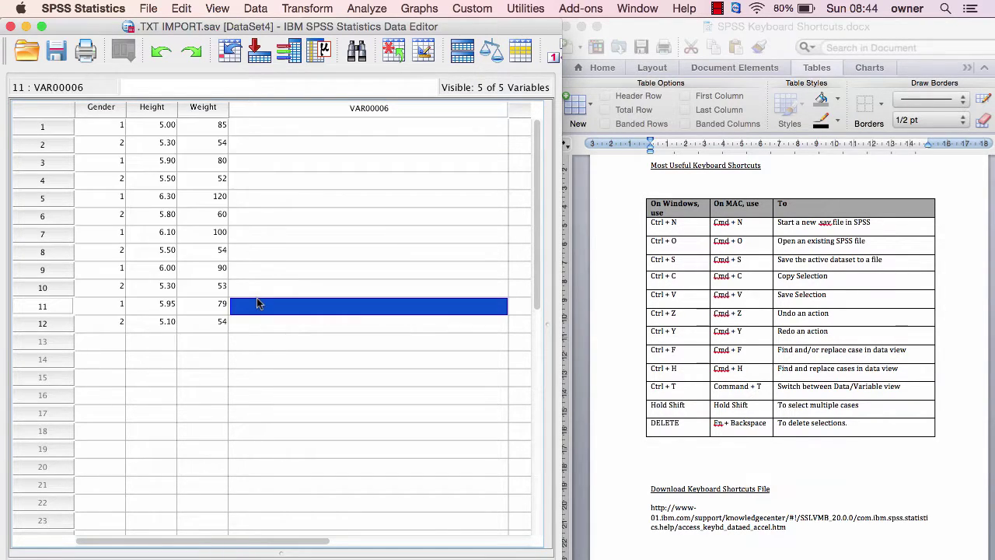
{"action": "left_click", "coordinate": [206, 111]}
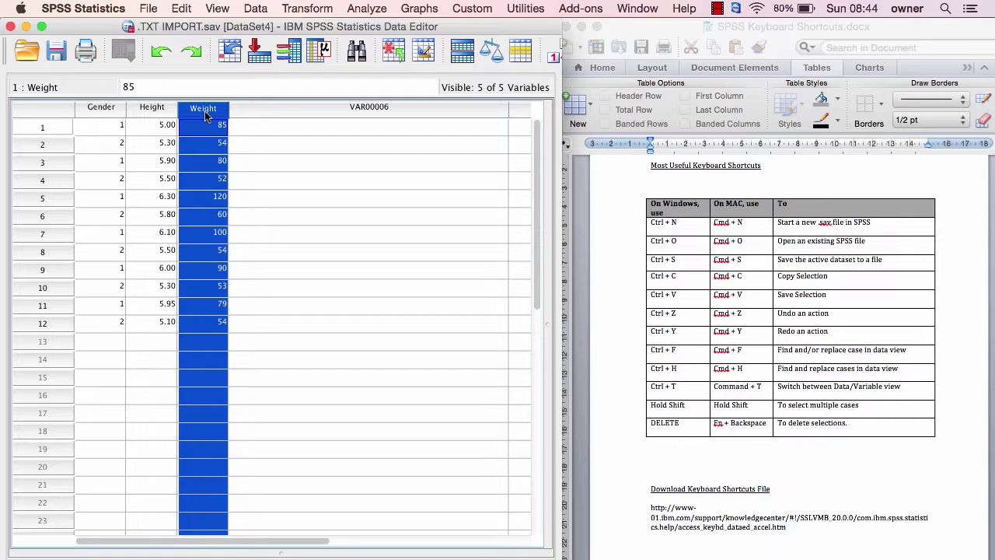
{"action": "key", "text": "Delete"}
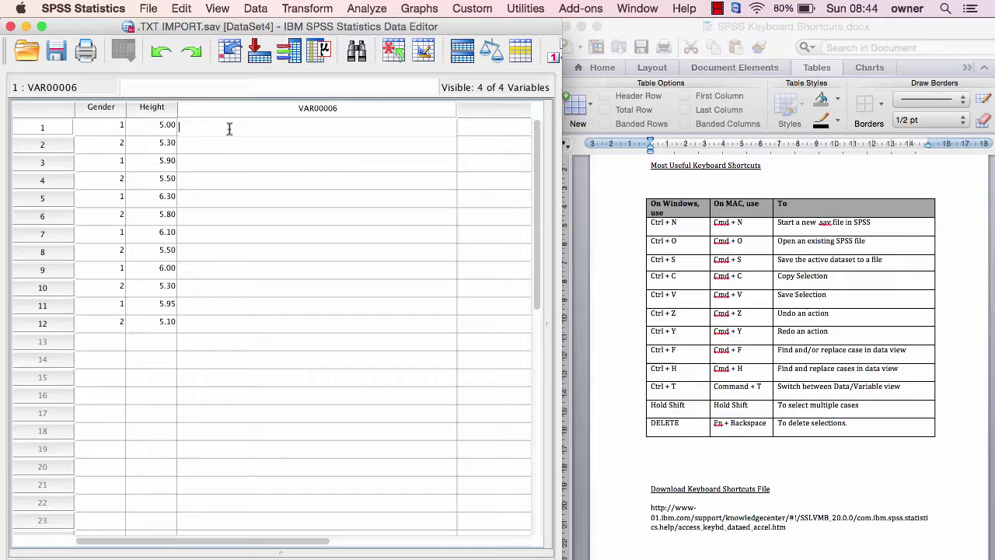
{"action": "key", "text": "super+z"}
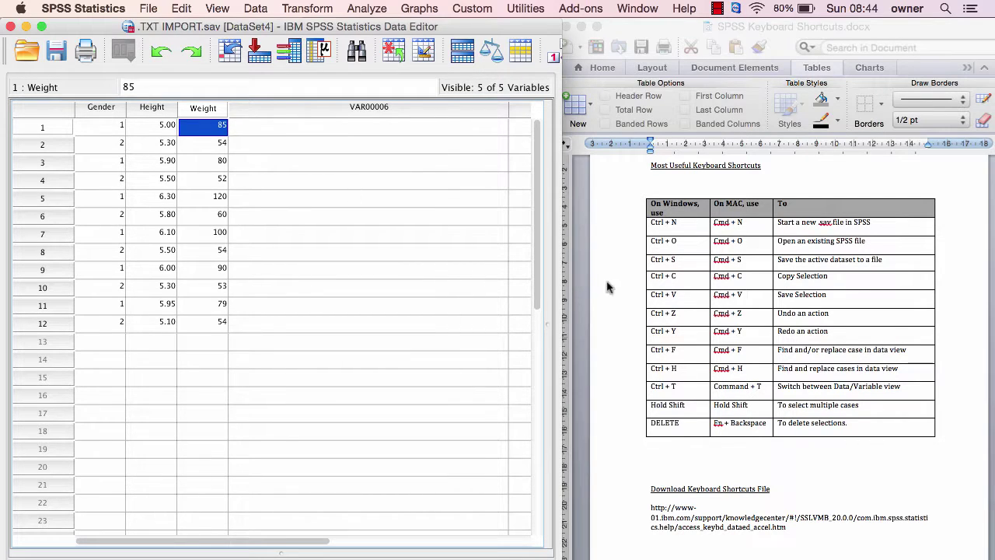
Make SPSS Keyboard Shortcuts.docx the active Word window.
{"action": "left_click", "coordinate": [614, 294]}
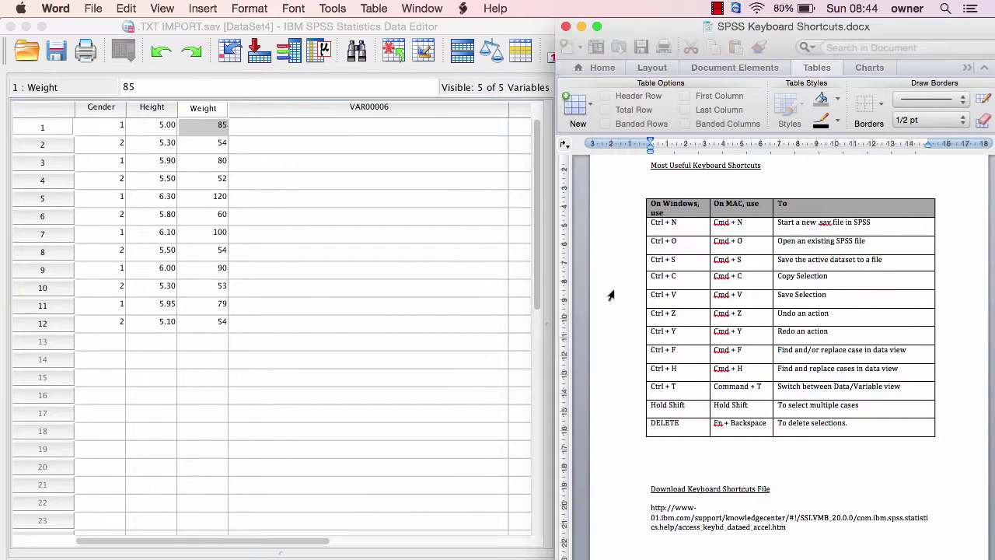